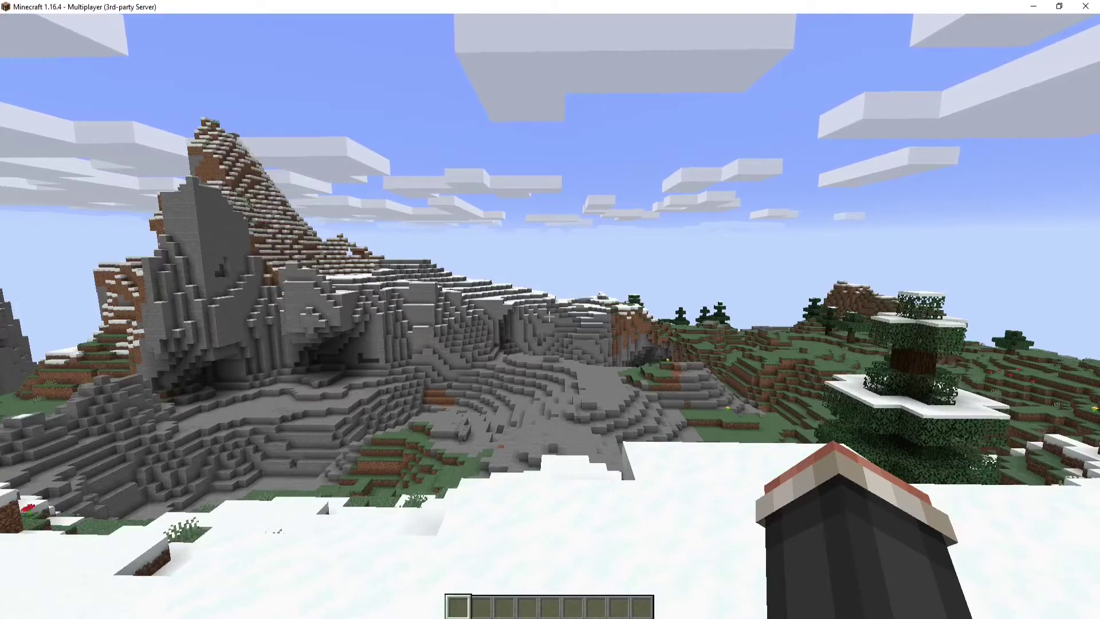
type("/")
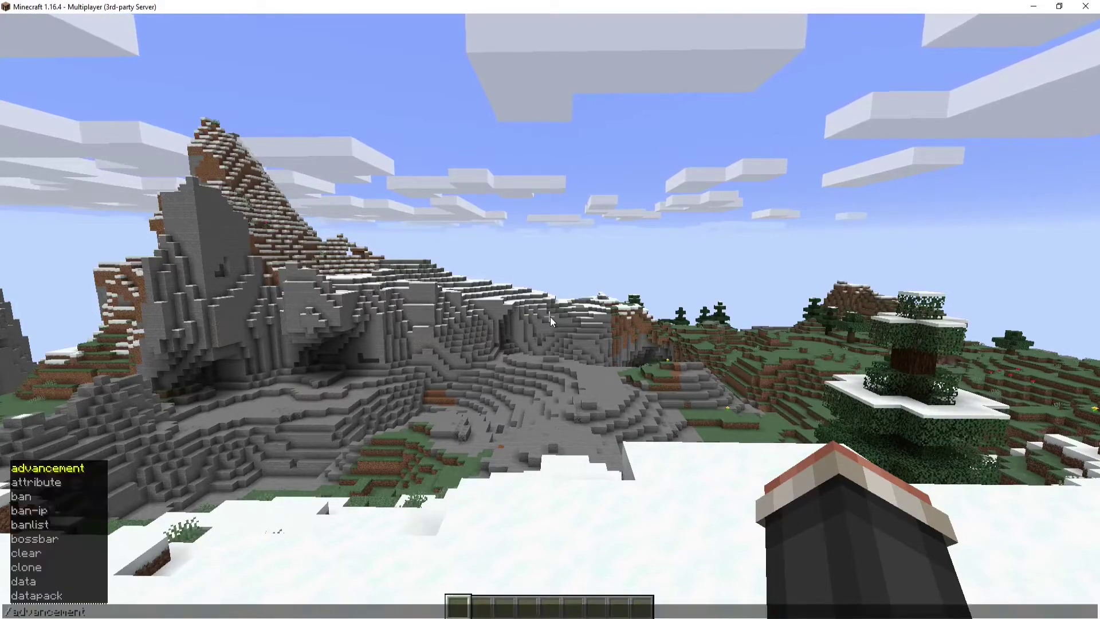
type("setworld")
Set the world spawn at the current position (-301, 106, -1097) via /setworldspawn.
key("Tab")
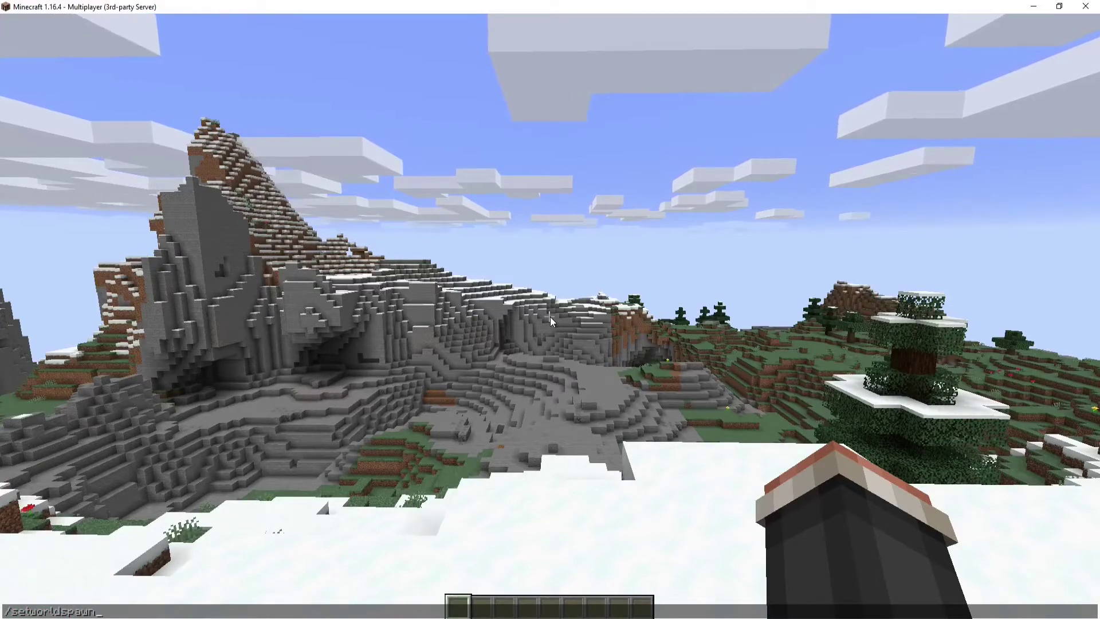
key("Return")
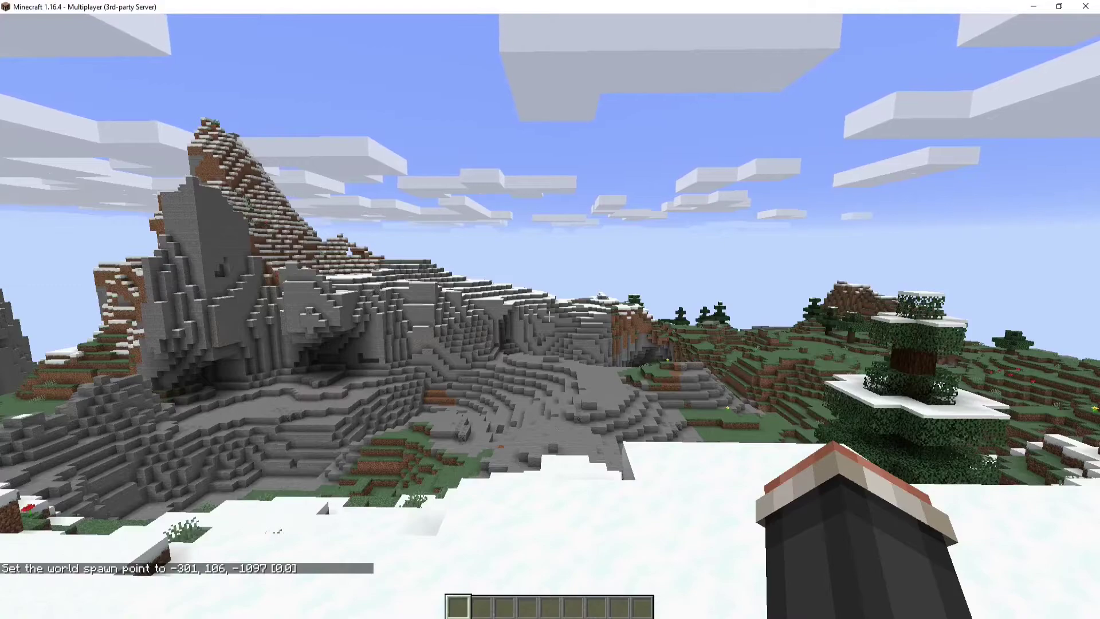
type("/setworld")
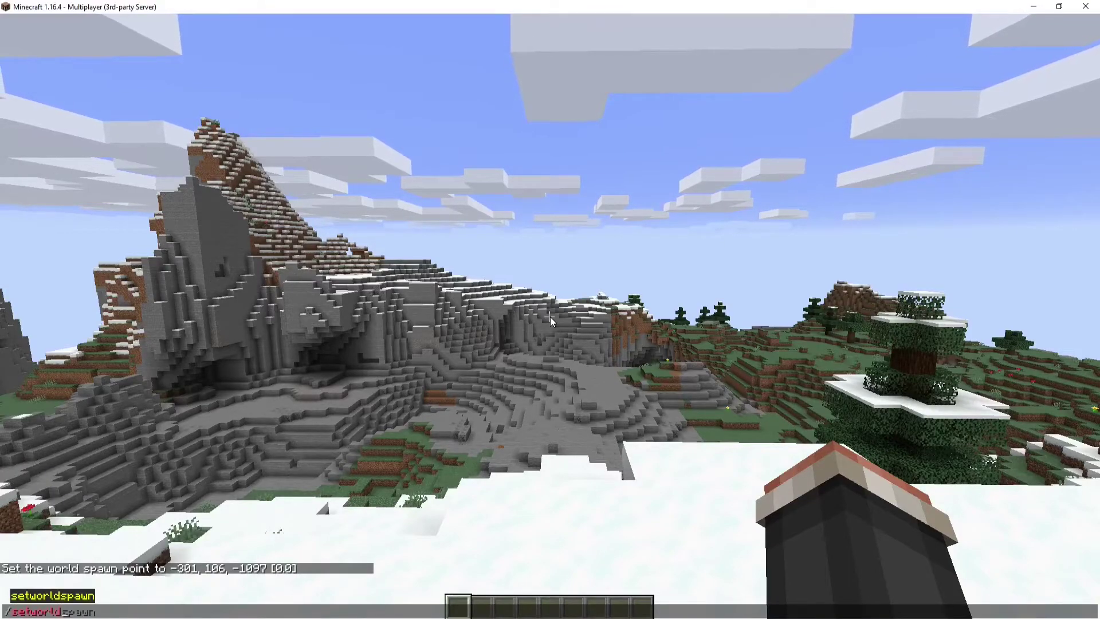
Set the world spawn to coordinates 55, -23, -43.
key("Tab")
type("55")
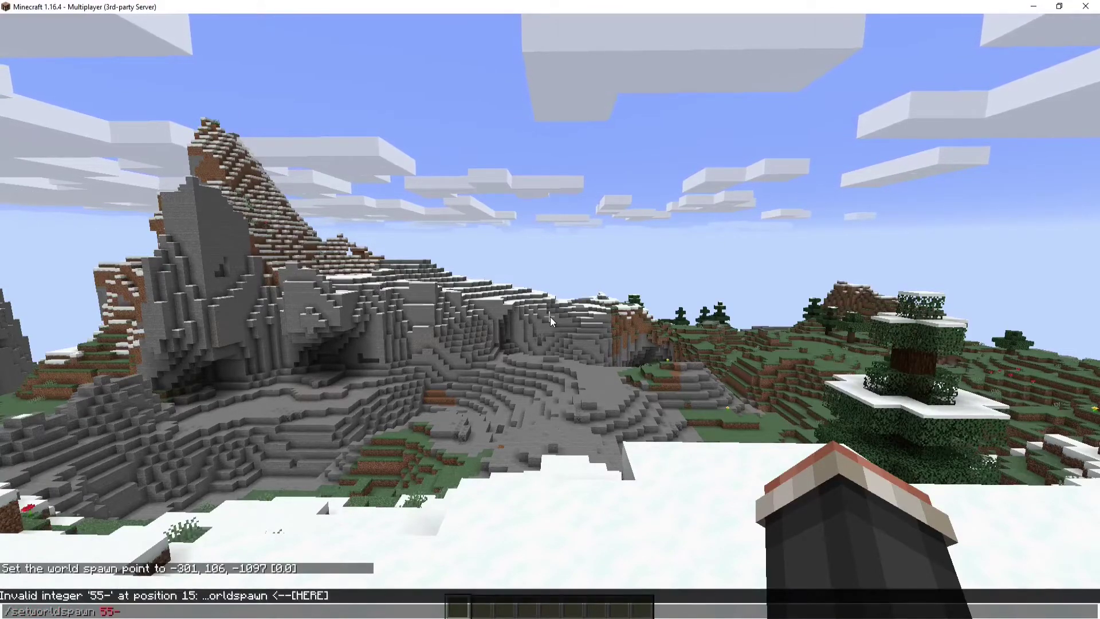
type("-23")
key("BackSpace")
key("BackSpace")
key("BackSpace")
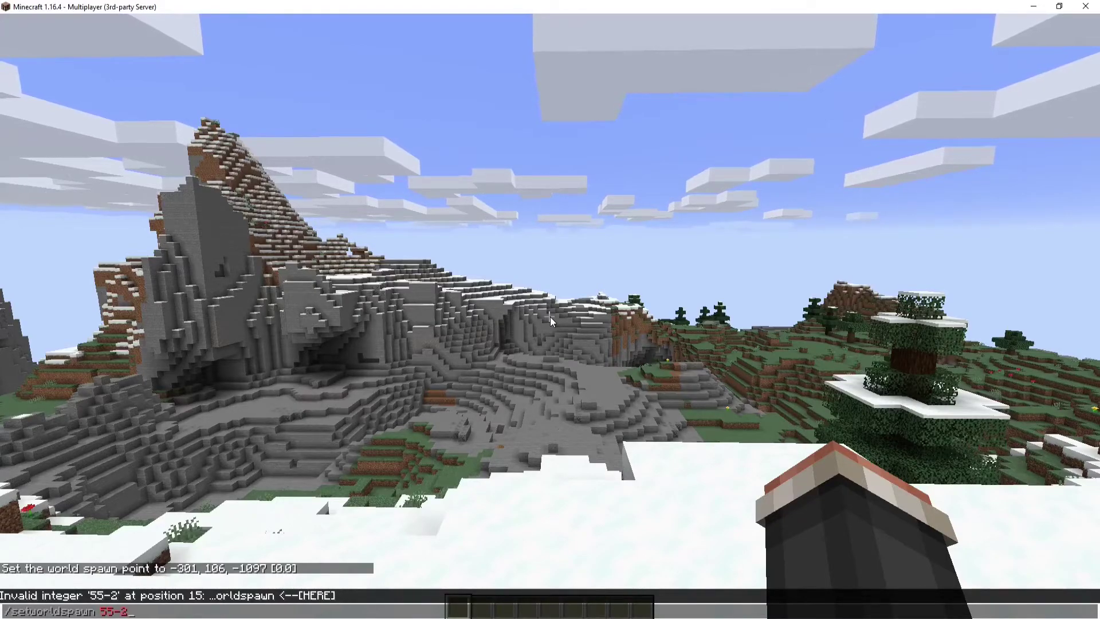
type("-23 -43")
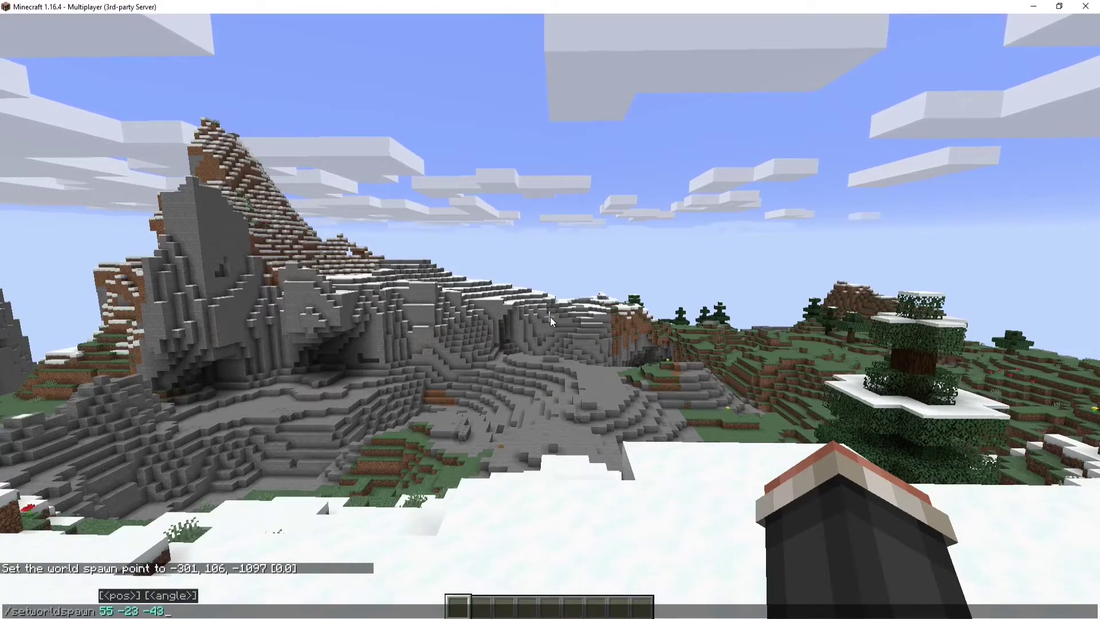
key("Return")
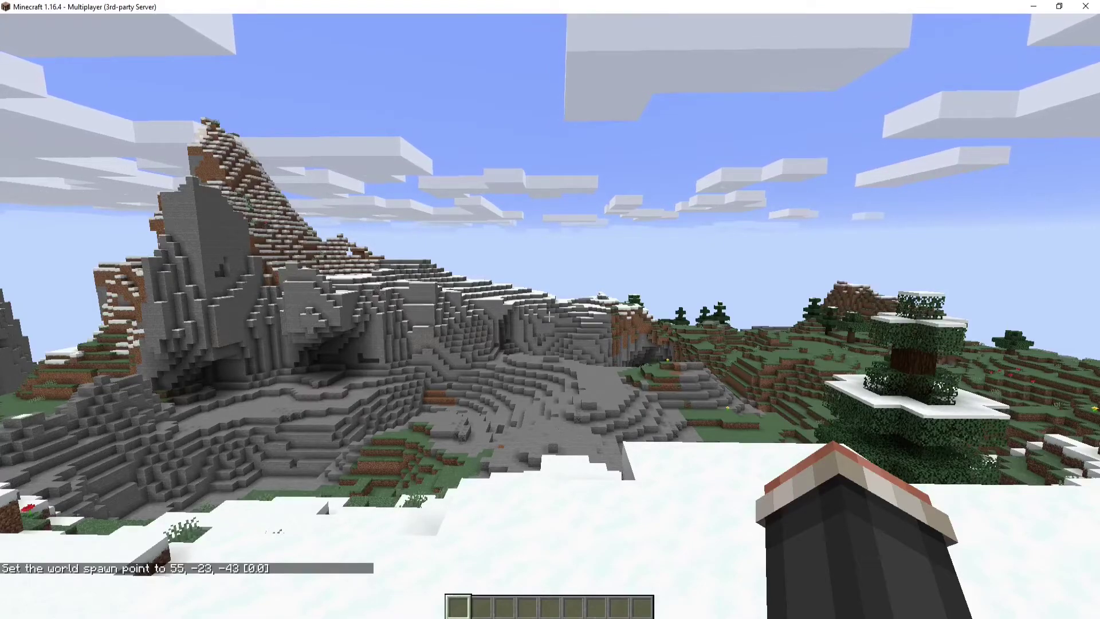
type("/spawnpo")
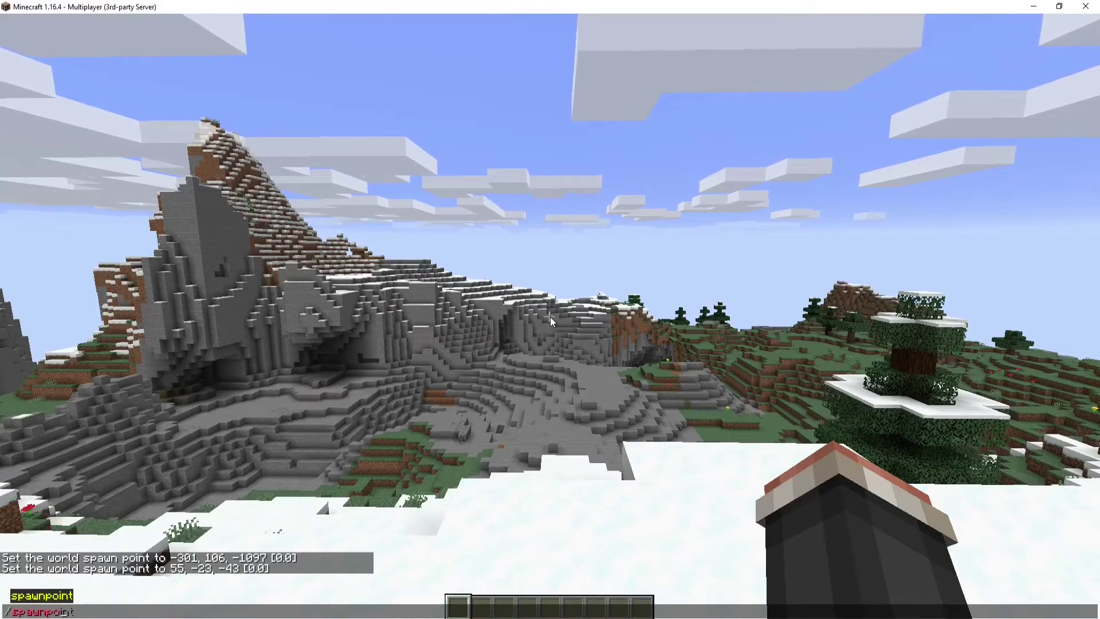
Abandon two half-typed /spawnpoint attempts without running them.
key("BackSpace")
key("BackSpace")
key("BackSpace")
key("Escape")
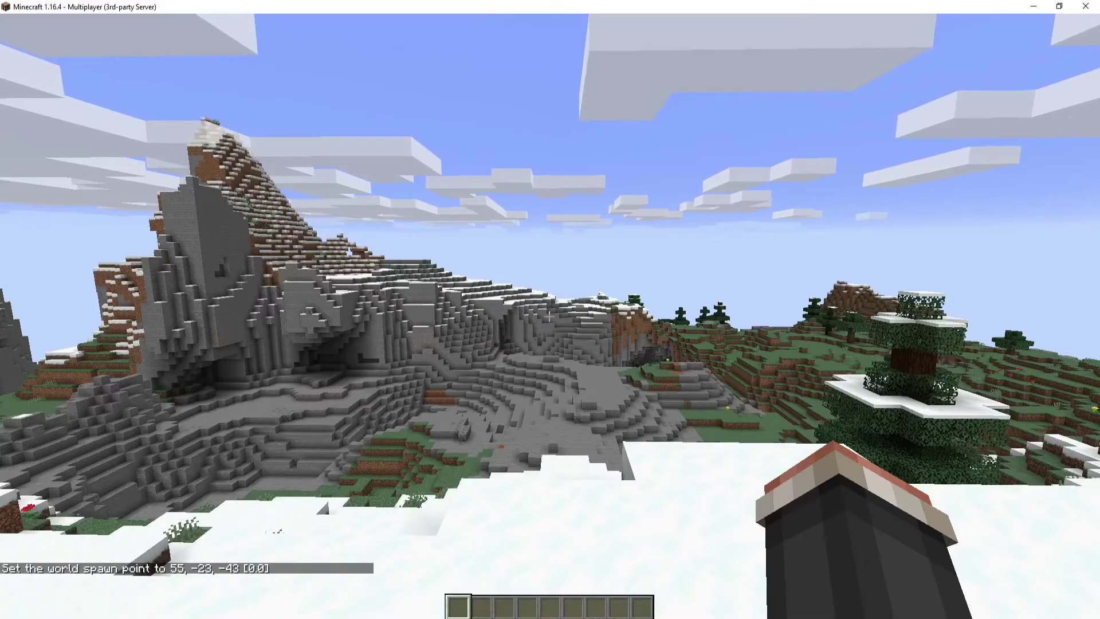
type("/s")
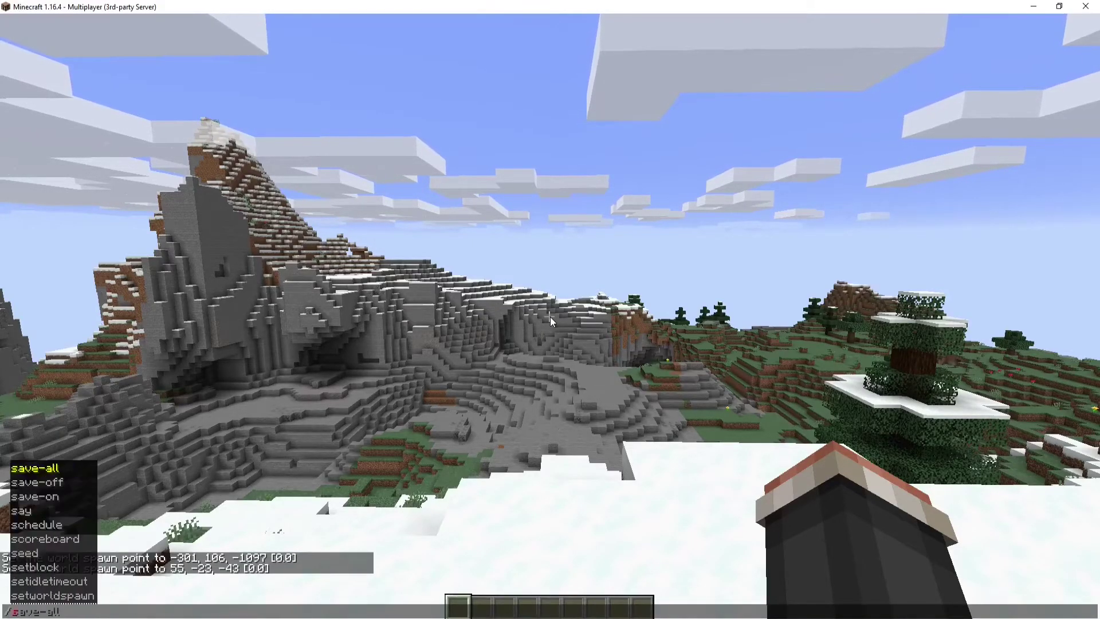
type("pawnpoint scal")
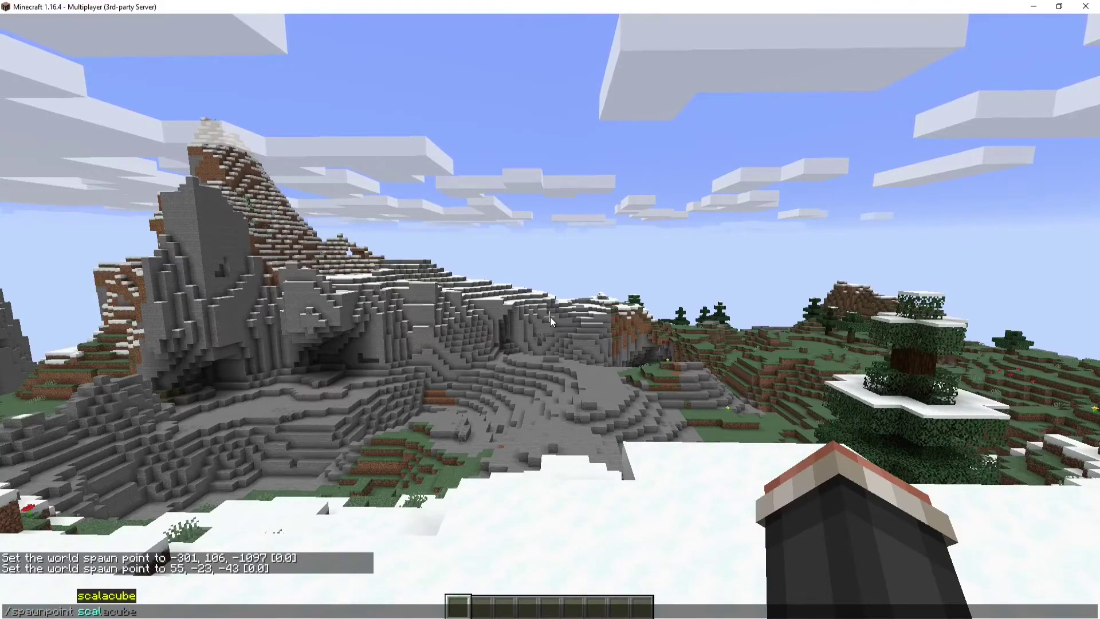
key("Escape")
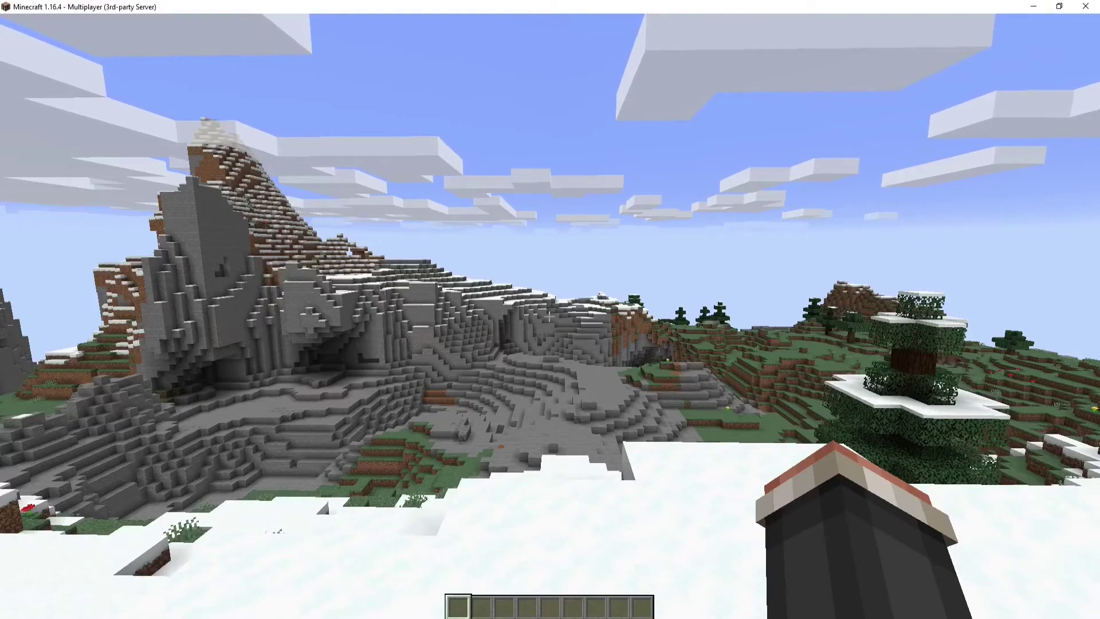
Set the scalacube player's spawn point to 55, -23, -43 via /spawnpoint.
key("slash")
type("s")
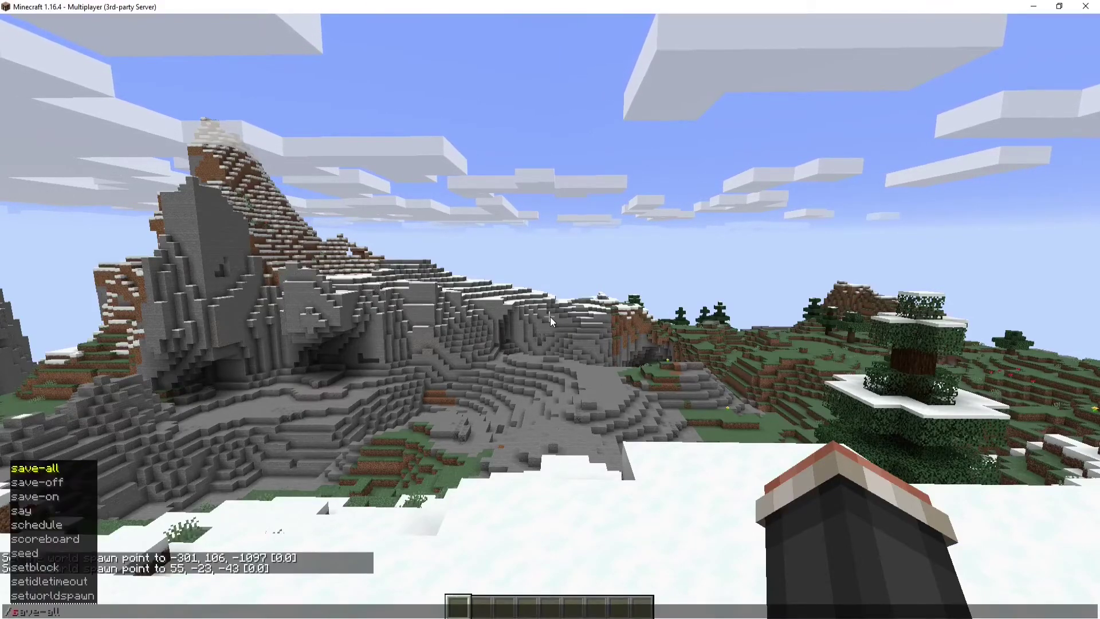
type("pawnpoint ")
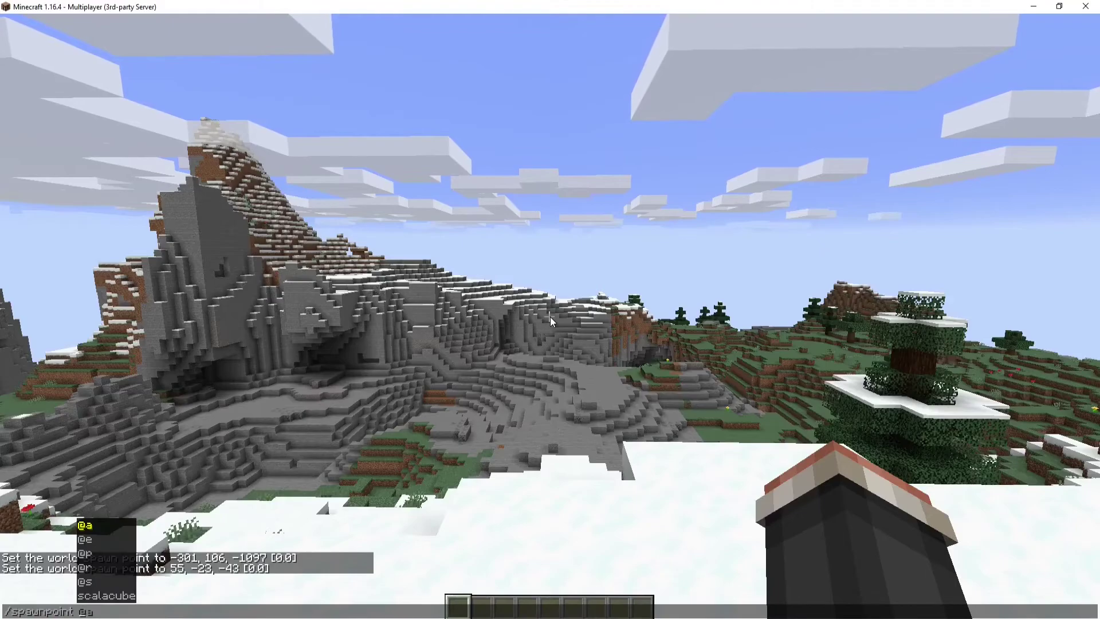
type("S")
key("Tab")
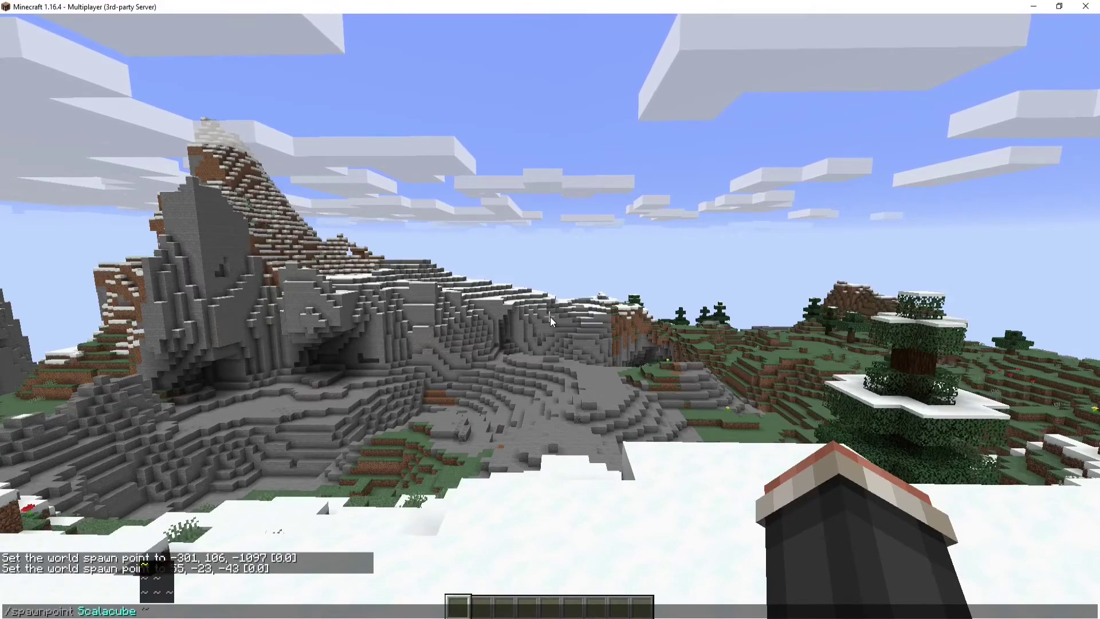
type("55 -23 ")
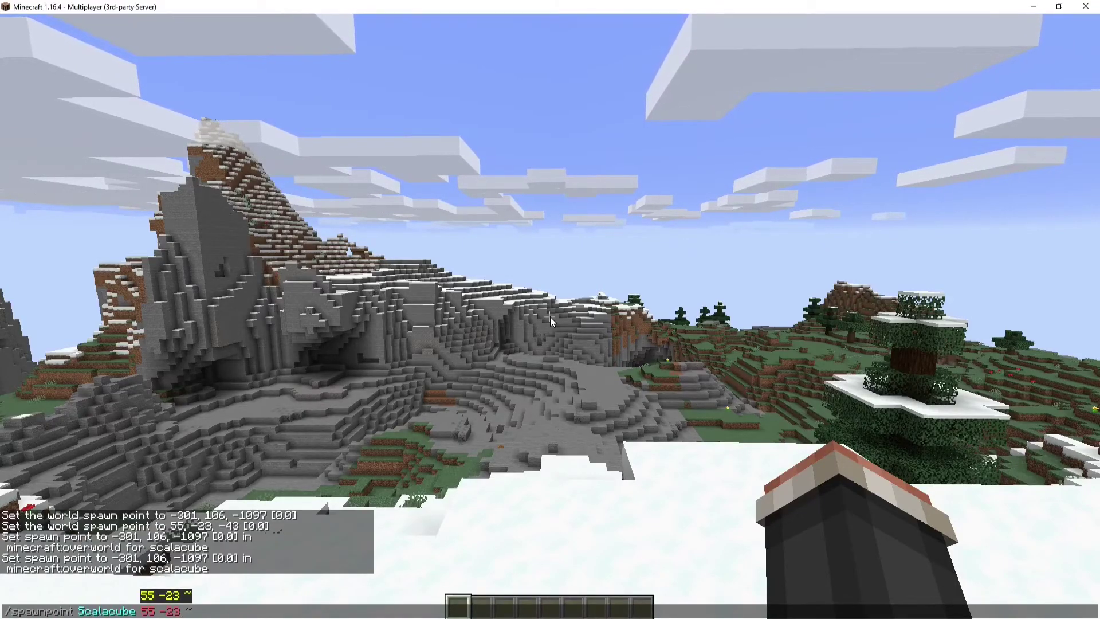
type("-43")
key("Return")
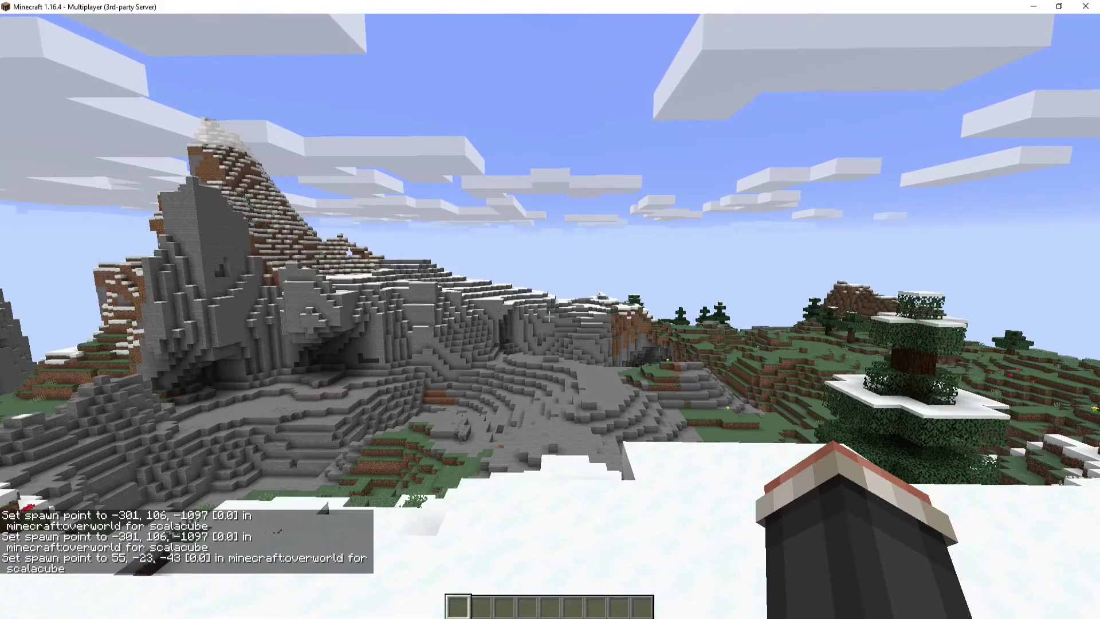